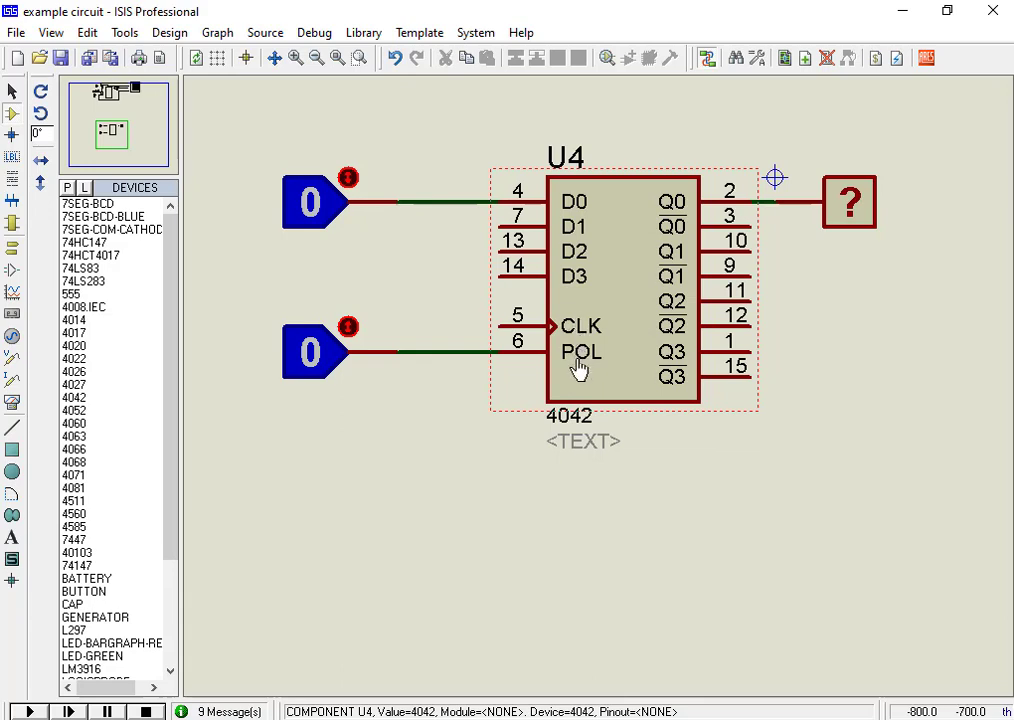
- Switch the lower logic toggle on the 4042's POL input (pin 6) from 0 to 1
{"action": "left_click", "coordinate": [350, 328]}
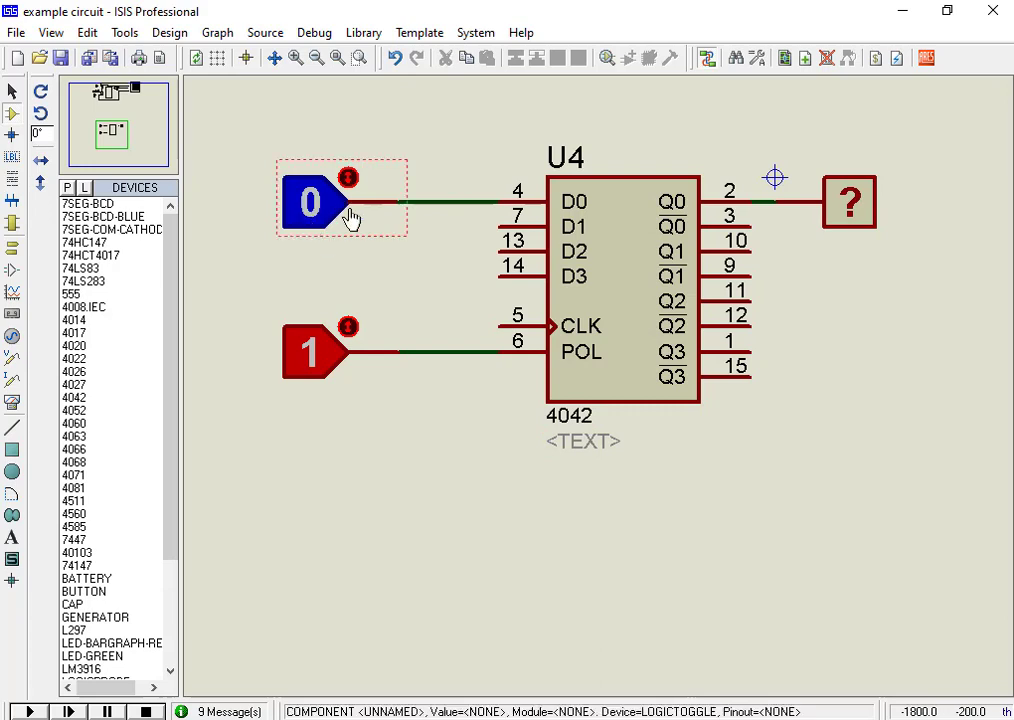
- Flip the D0 logic toggle on and off, leaving it at 0, and list the generator types
{"action": "left_click", "coordinate": [348, 177]}
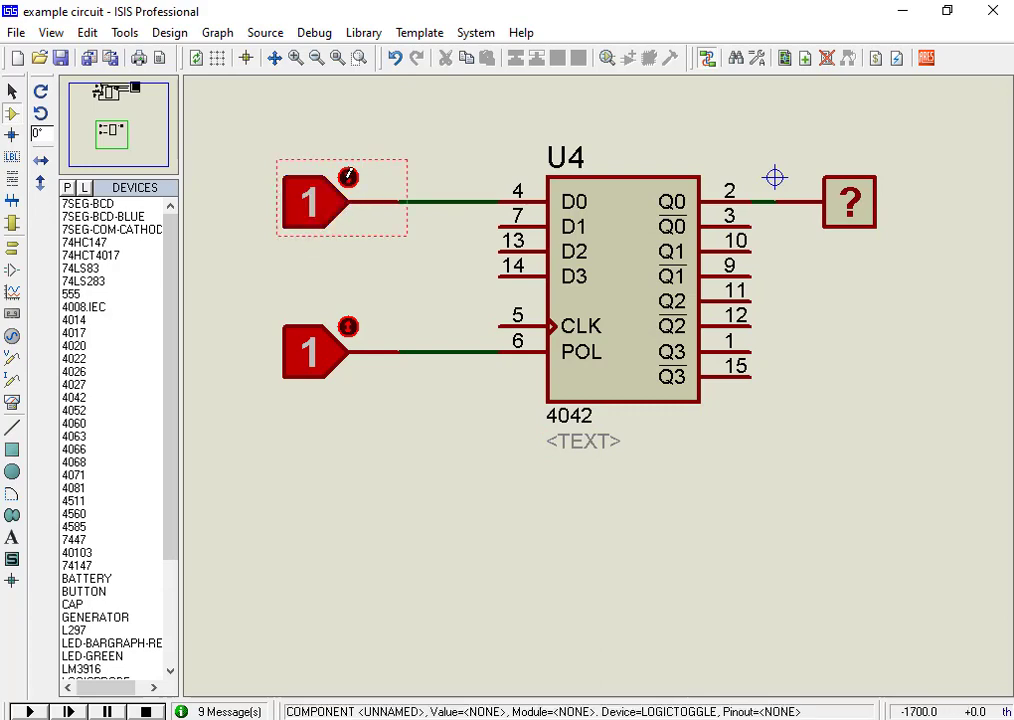
{"action": "left_click", "coordinate": [348, 177]}
{"action": "left_click", "coordinate": [348, 177]}
{"action": "left_click", "coordinate": [348, 177]}
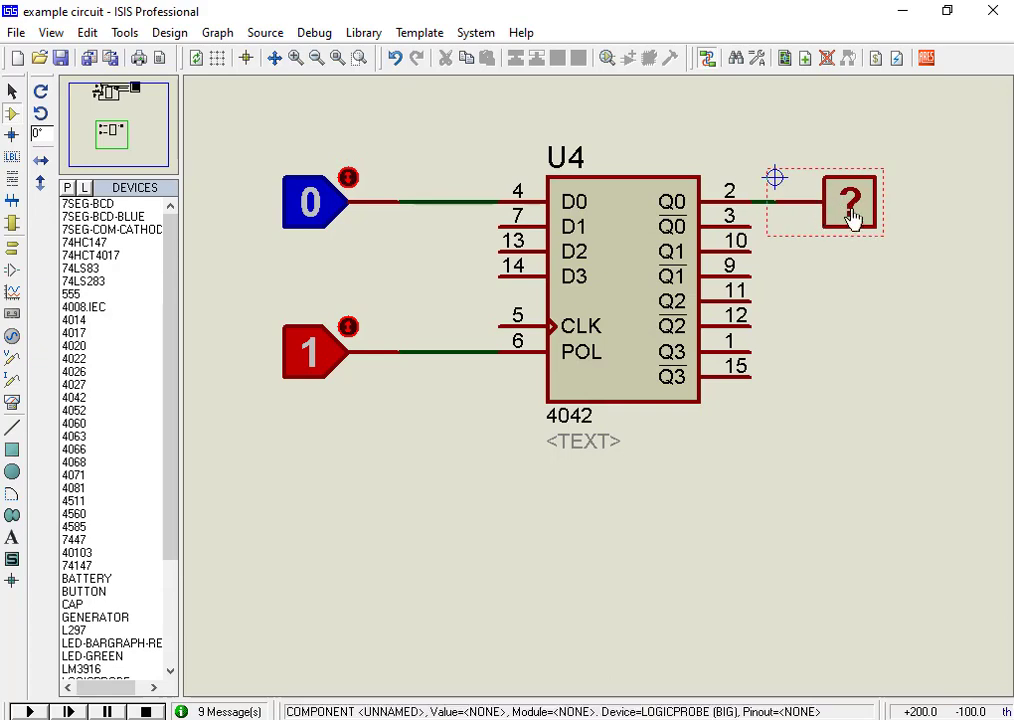
{"action": "left_click", "coordinate": [13, 336]}
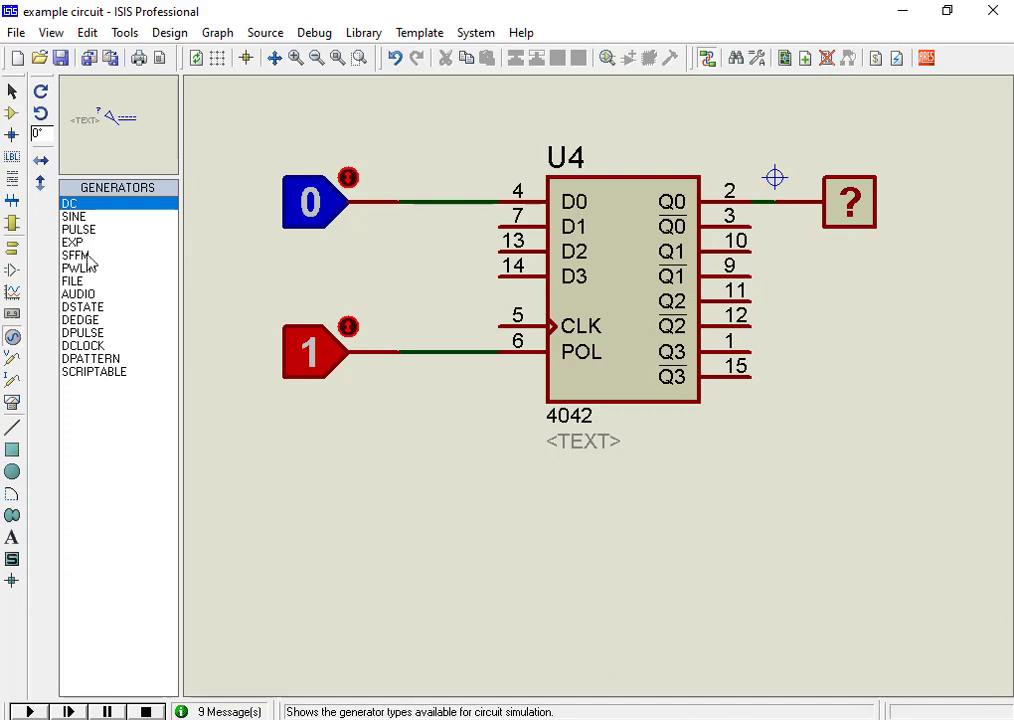
- Place a DCLOCK generator left of the 4042 and wire it to CLK pin 5
{"action": "left_click", "coordinate": [82, 345]}
{"action": "left_click", "coordinate": [422, 269]}
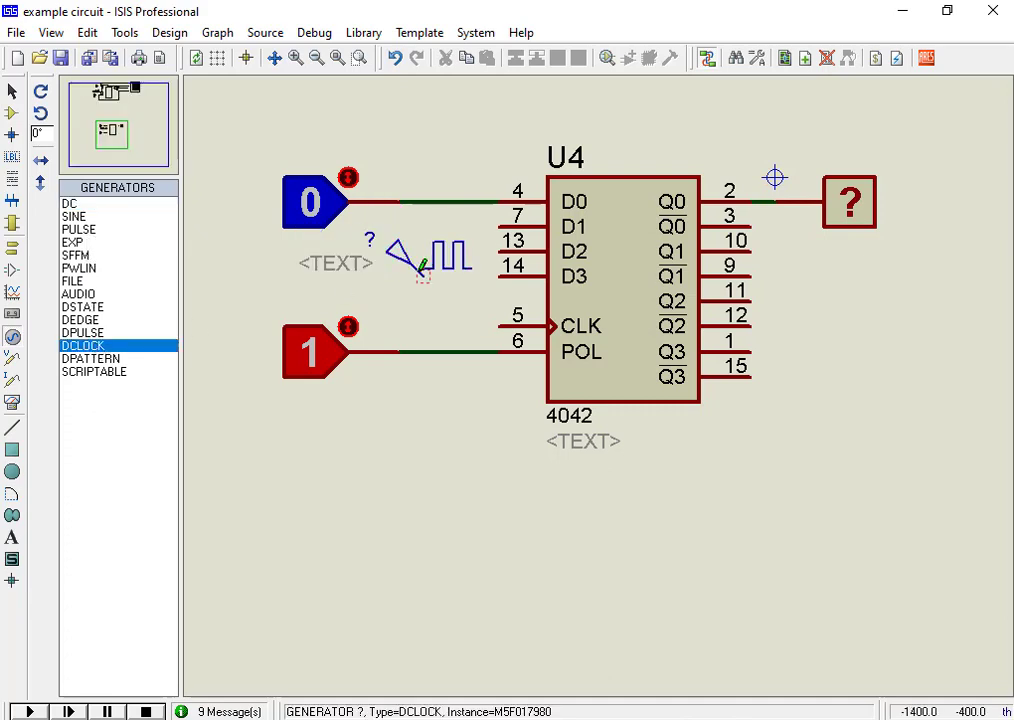
{"action": "left_click", "coordinate": [422, 270]}
{"action": "left_click", "coordinate": [502, 325]}
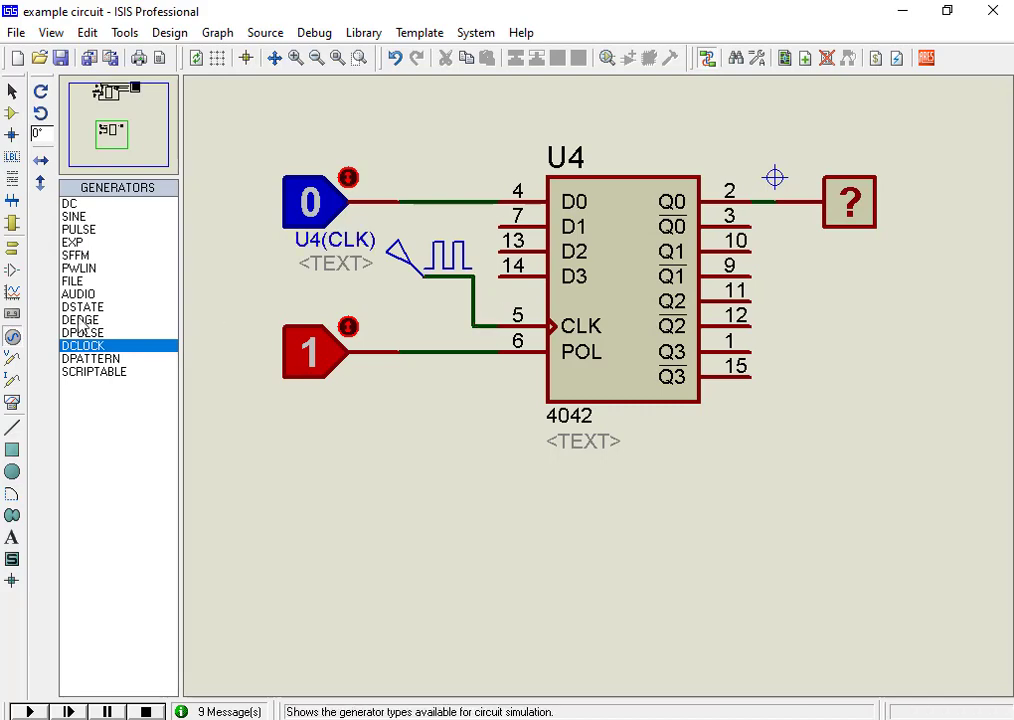
- Place a virtual oscilloscope on the schematic to the right of U1
{"action": "left_click", "coordinate": [13, 404]}
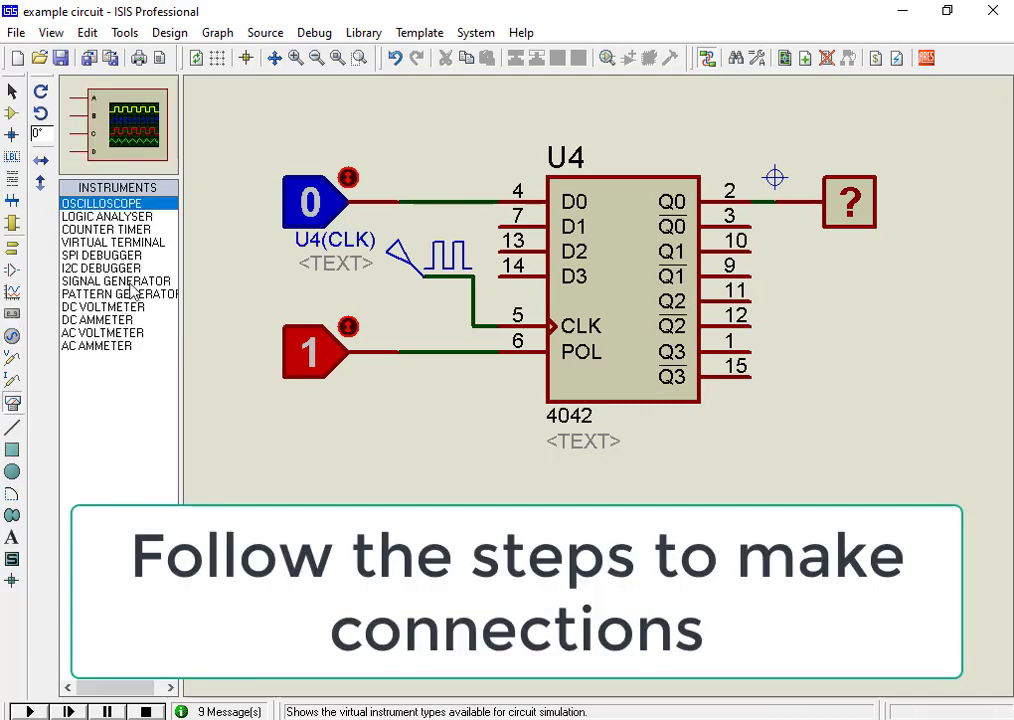
{"action": "left_click", "coordinate": [880, 330]}
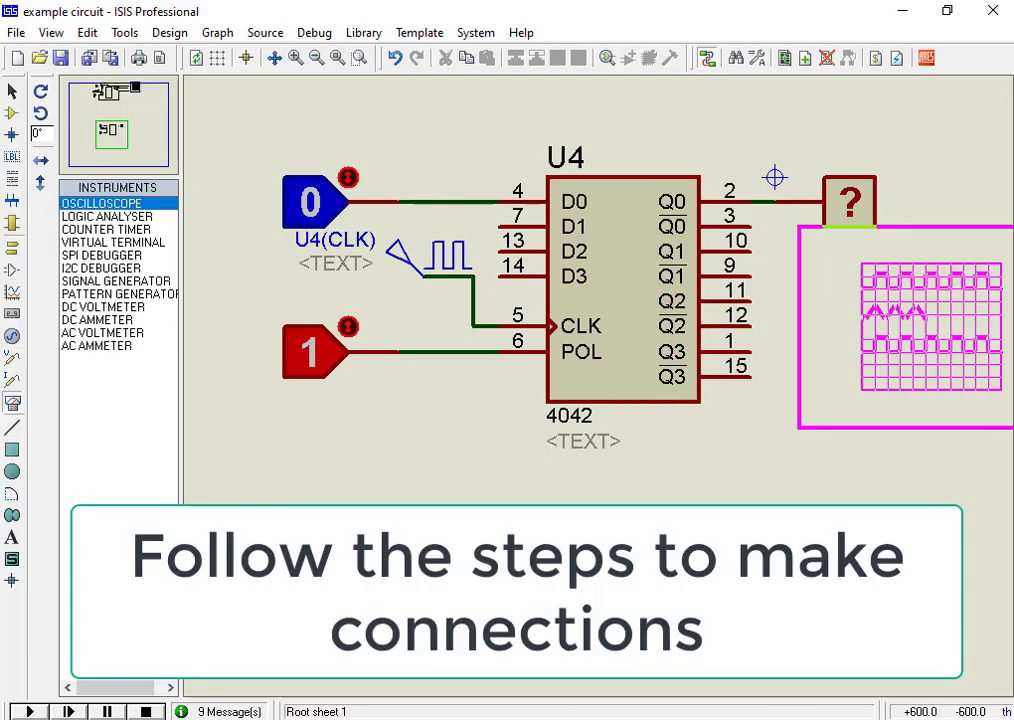
{"action": "left_click", "coordinate": [980, 362]}
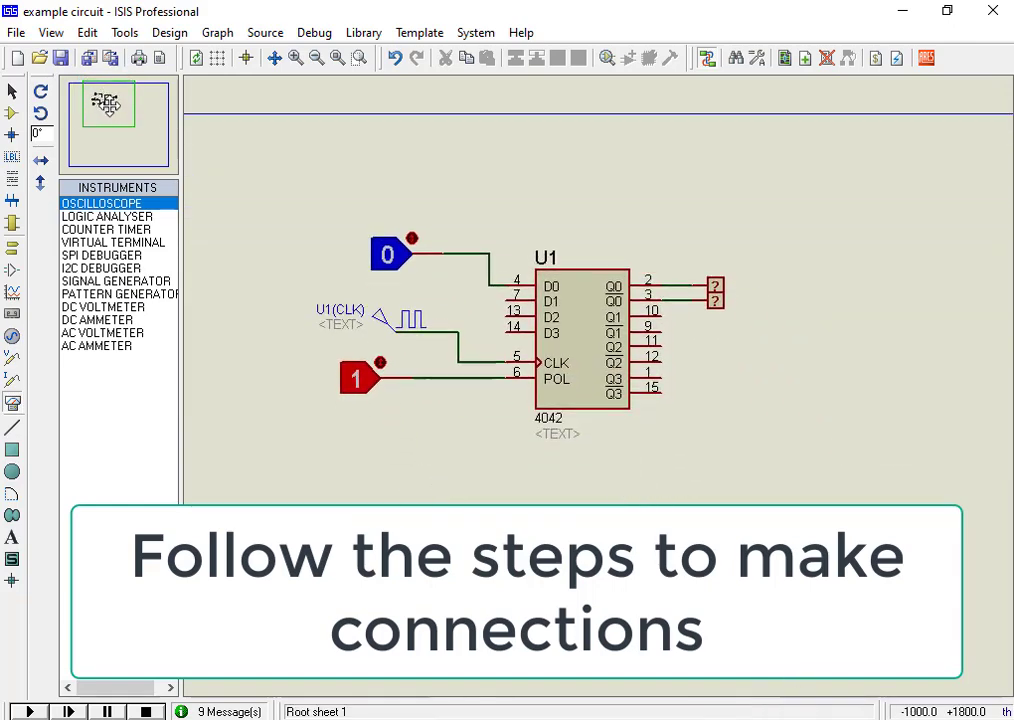
{"action": "left_click", "coordinate": [105, 103]}
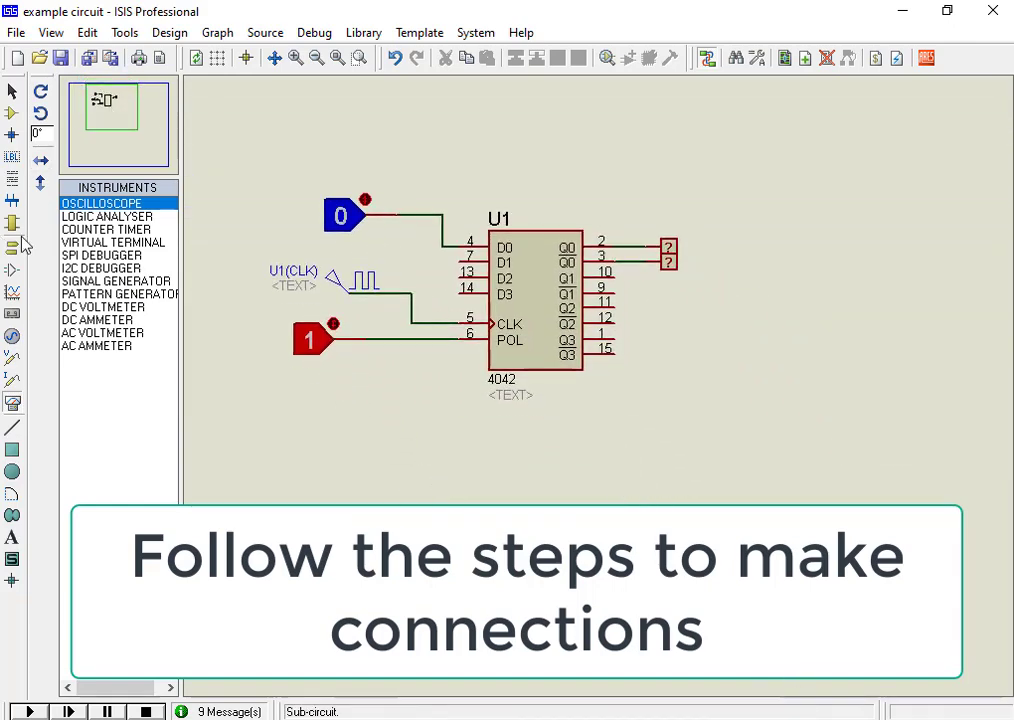
{"action": "left_click", "coordinate": [80, 203]}
{"action": "left_click", "coordinate": [765, 275]}
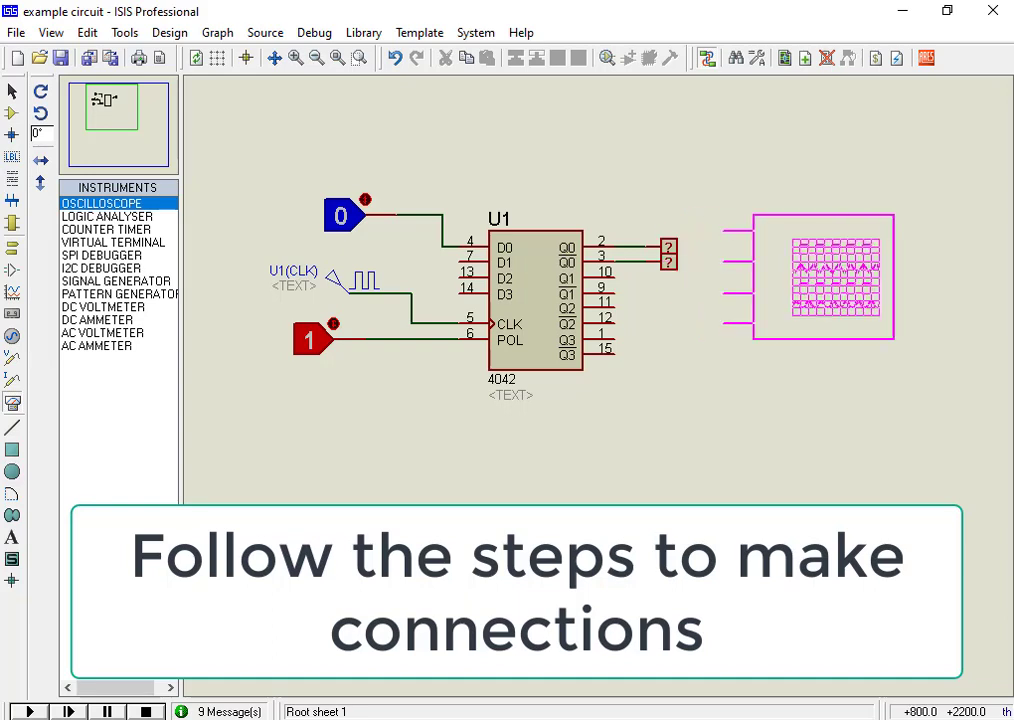
{"action": "left_click", "coordinate": [805, 277]}
- Wire oscilloscope channel A to the Q0 line, then delete that wire
{"action": "left_click", "coordinate": [724, 231]}
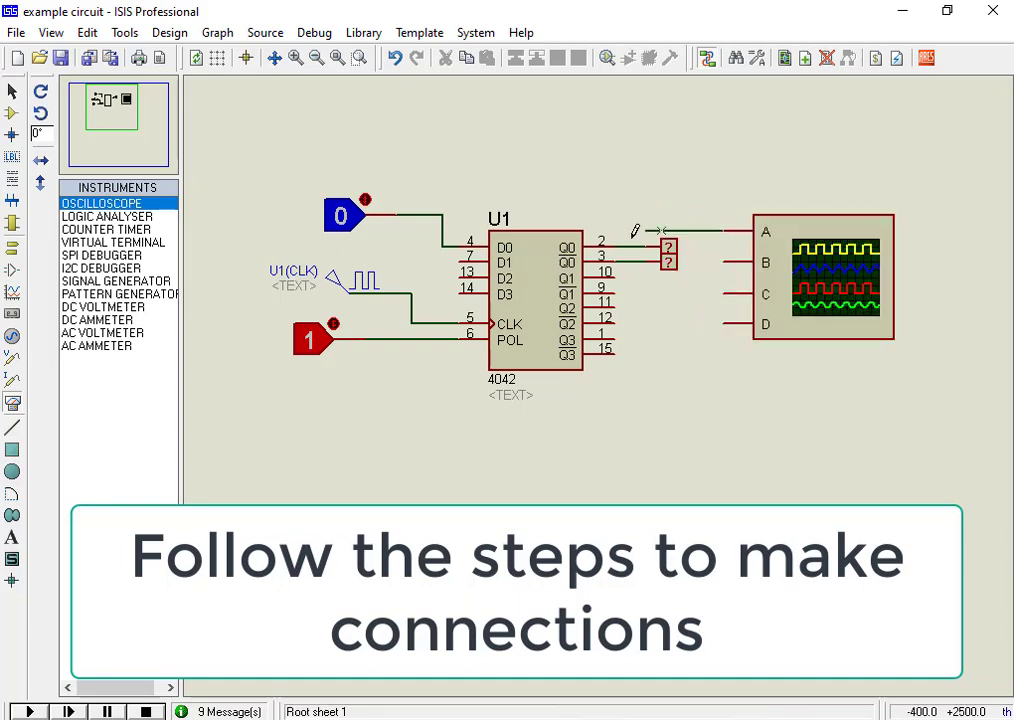
{"action": "left_click", "coordinate": [630, 246]}
{"action": "right_click", "coordinate": [660, 232]}
{"action": "right_click", "coordinate": [660, 232]}
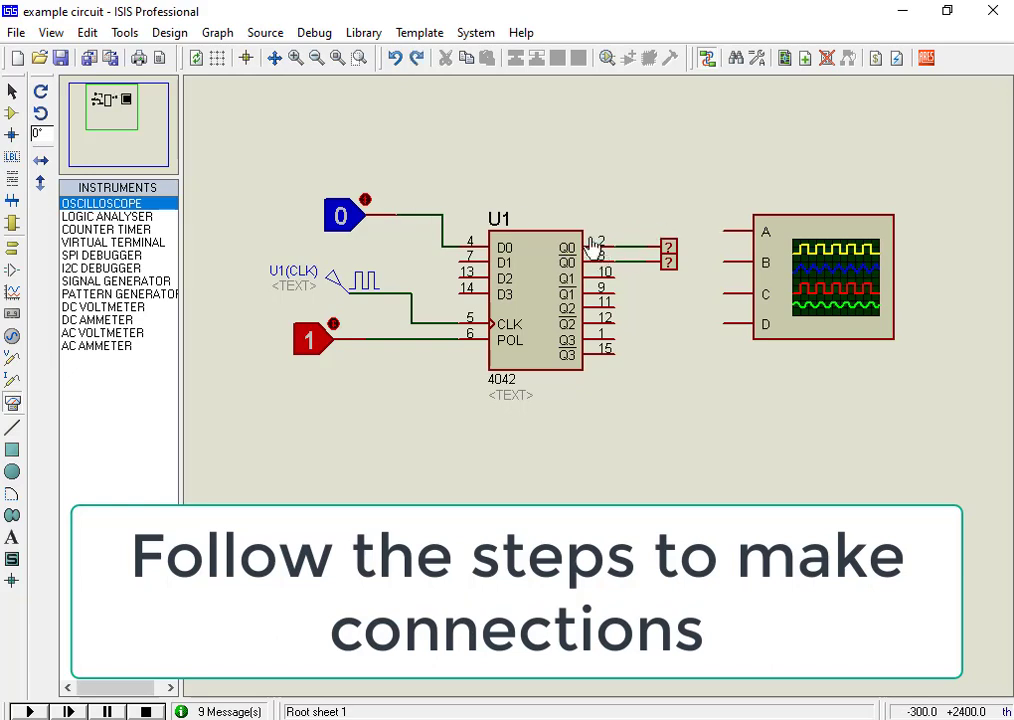
- Wire the D0 input line to oscilloscope channel A and the CLK line to channel B
{"action": "left_click", "coordinate": [430, 214]}
{"action": "left_click", "coordinate": [722, 232]}
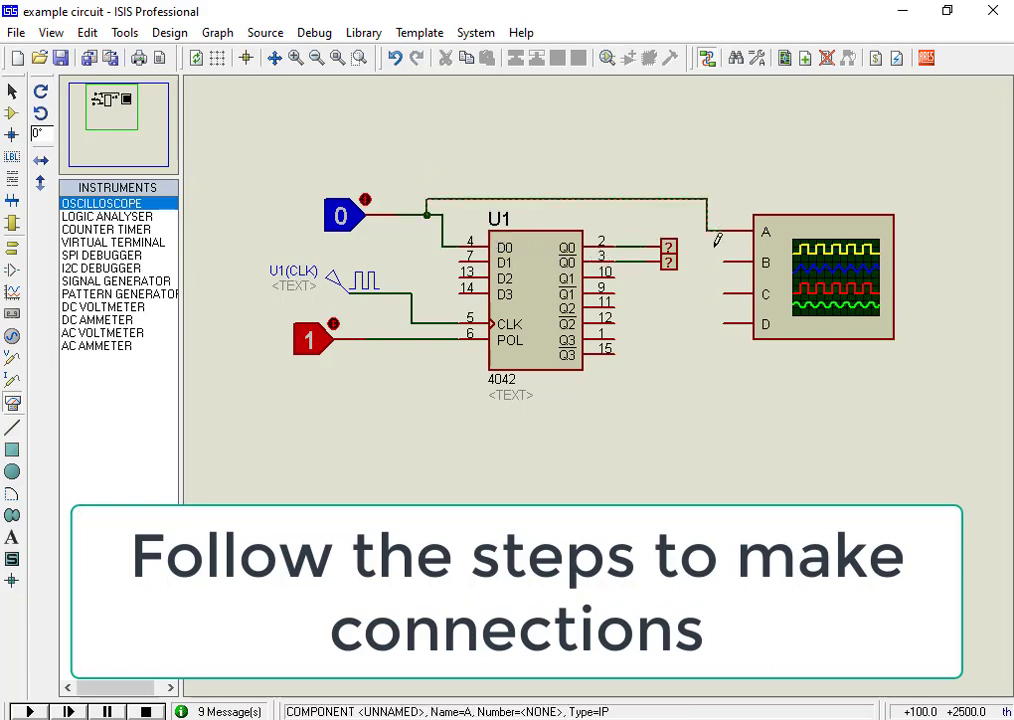
{"action": "left_click", "coordinate": [724, 262]}
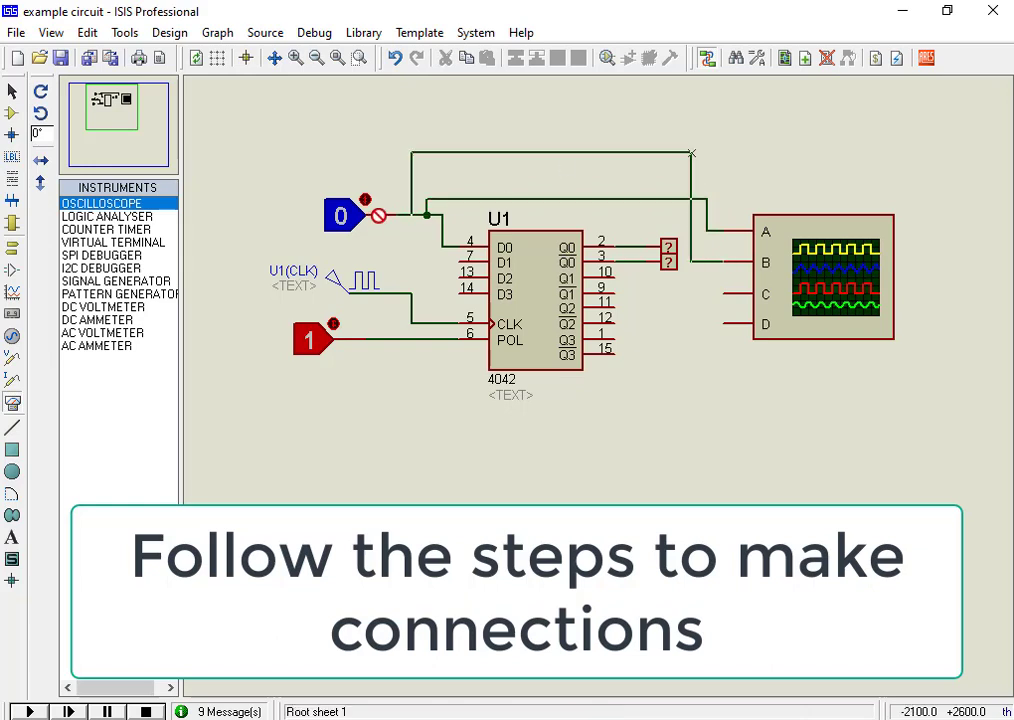
{"action": "left_click", "coordinate": [411, 293]}
- Move the oscilloscope slightly to the right, keeping its wires attached
{"action": "left_click", "coordinate": [836, 260]}
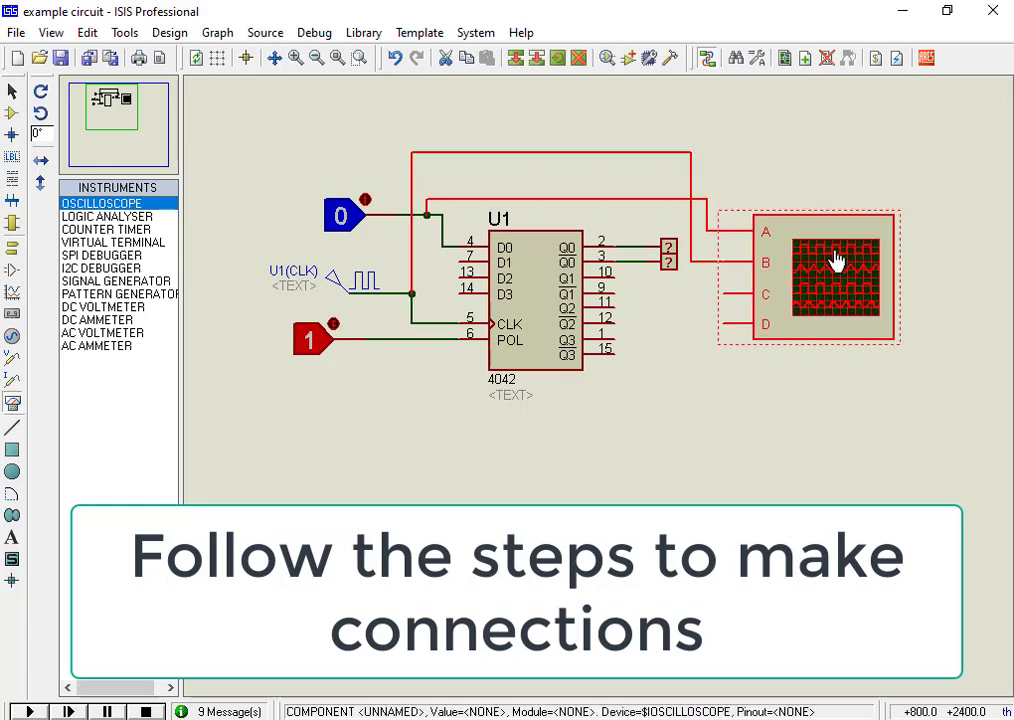
{"action": "left_click_drag", "start_coordinate": [836, 260], "coordinate": [899, 260]}
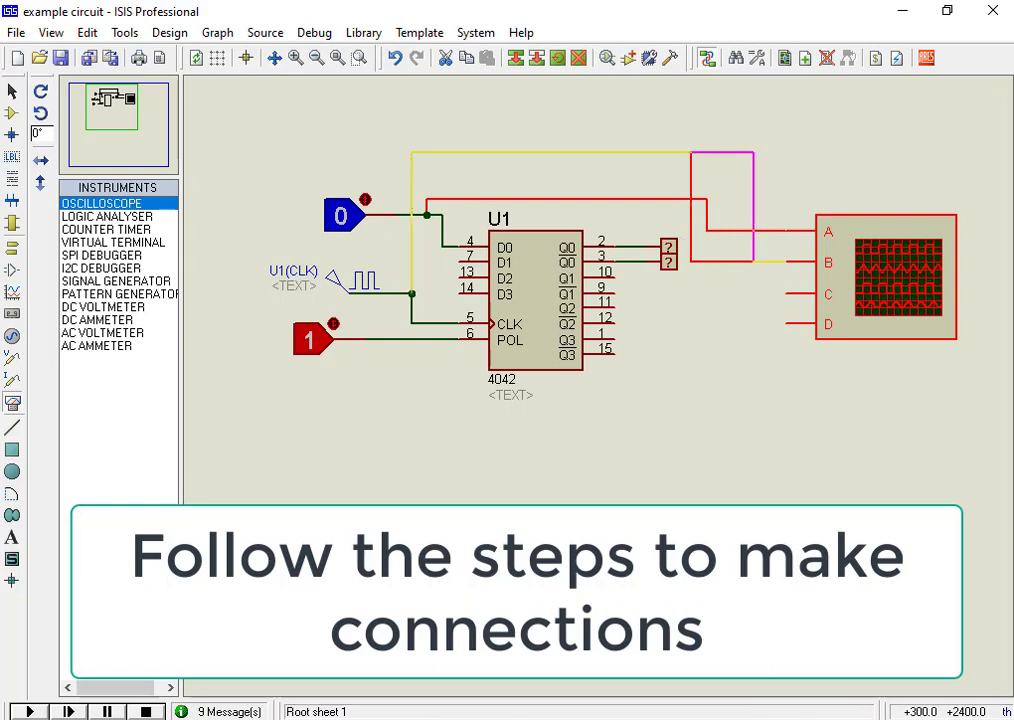
{"action": "left_click", "coordinate": [735, 278]}
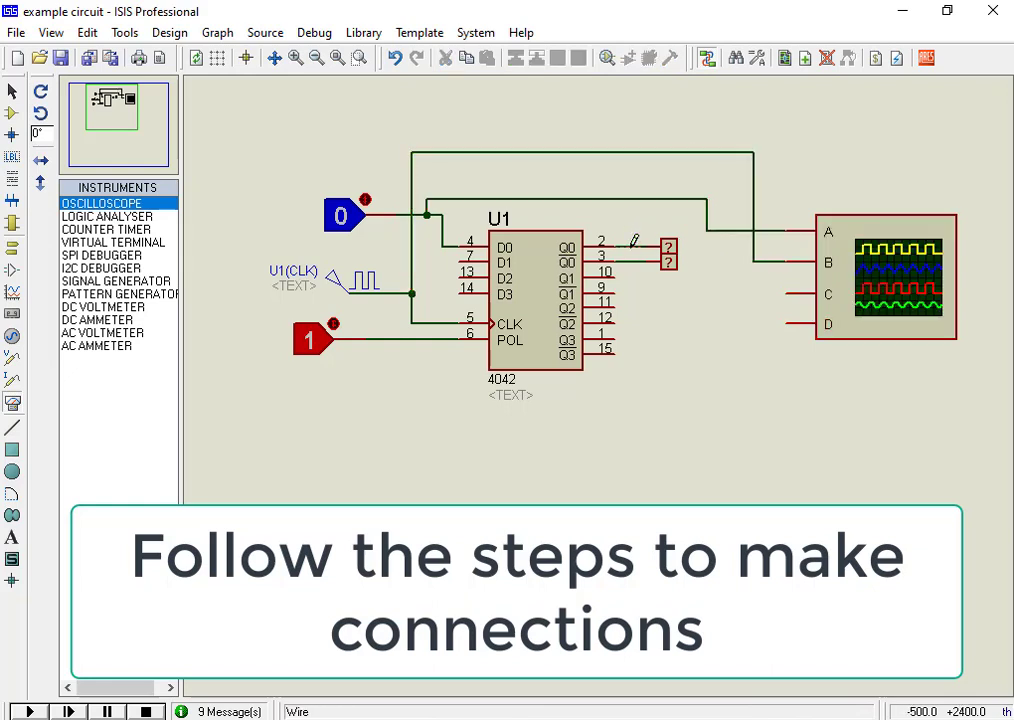
- Wire U1's Q0 pin to oscilloscope input C and the POL line to input D
{"action": "left_click", "coordinate": [632, 242]}
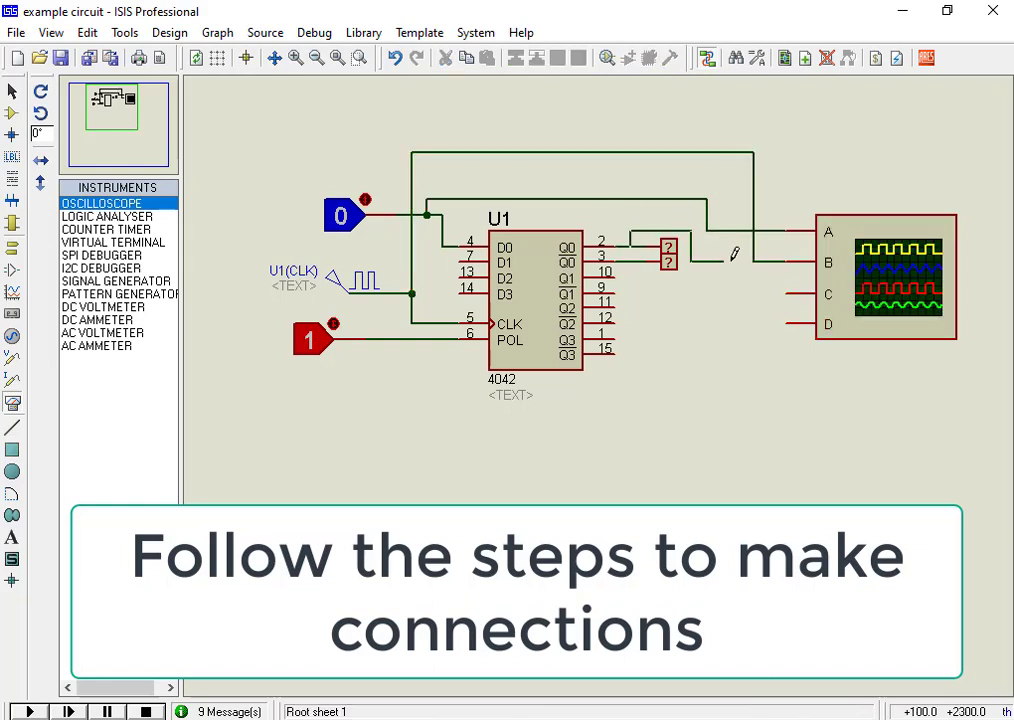
{"action": "left_click", "coordinate": [789, 293]}
{"action": "left_click", "coordinate": [381, 339]}
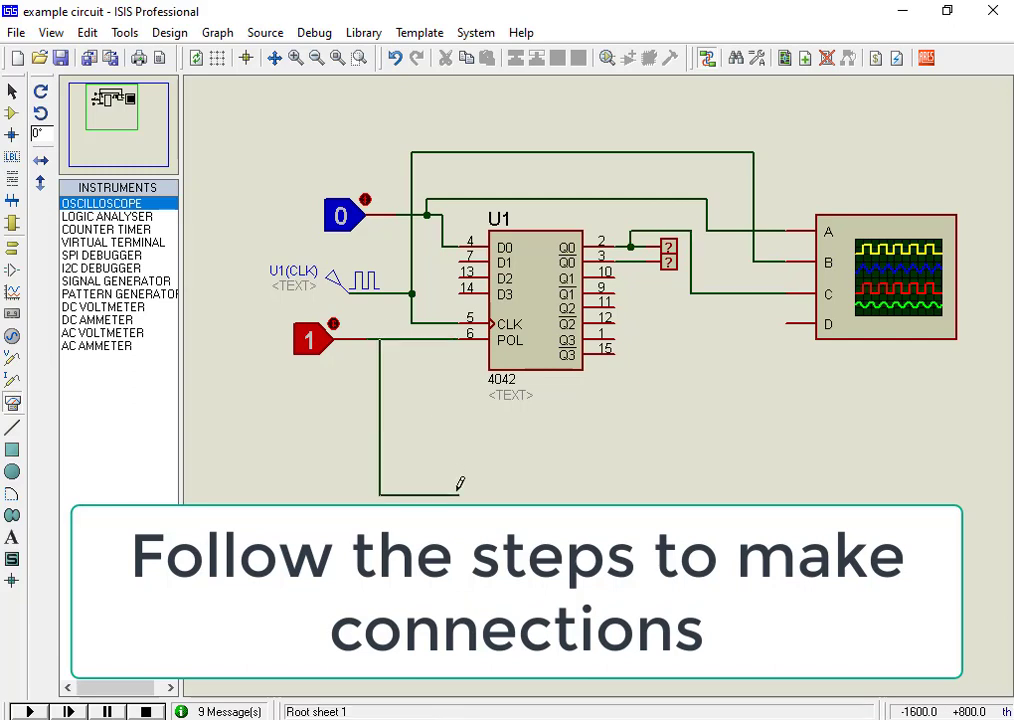
{"action": "left_click", "coordinate": [786, 322]}
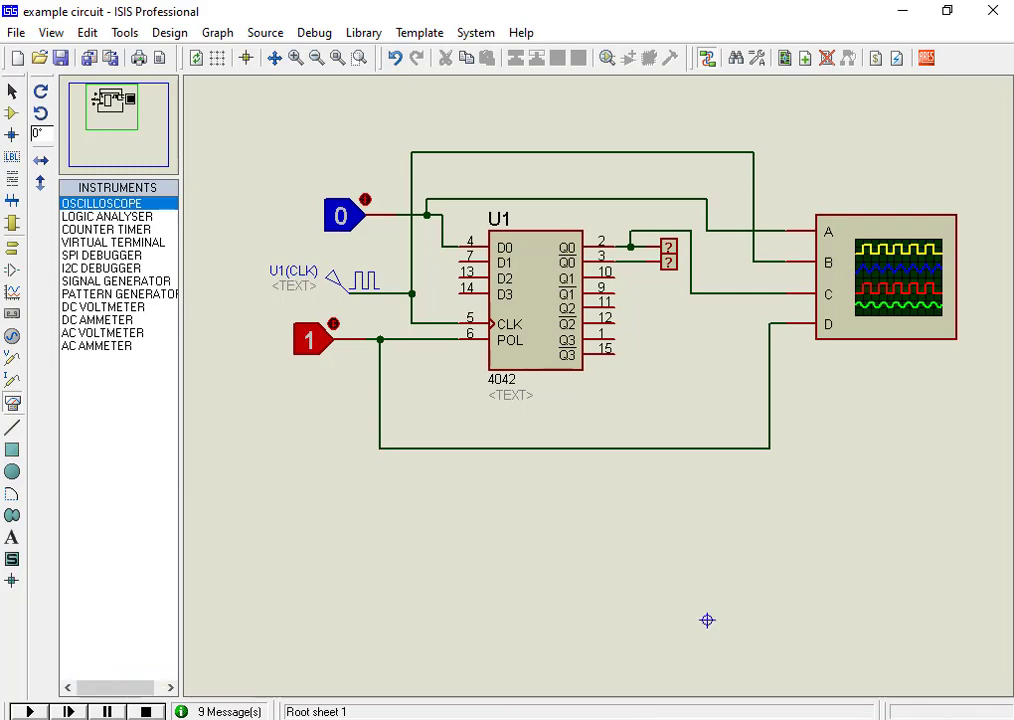
- Run the simulation, set D0 to 1, widen the scope's time/div, then stop
{"action": "left_click", "coordinate": [29, 711]}
{"action": "left_click_drag", "start_coordinate": [471, 111], "coordinate": [577, 104]}
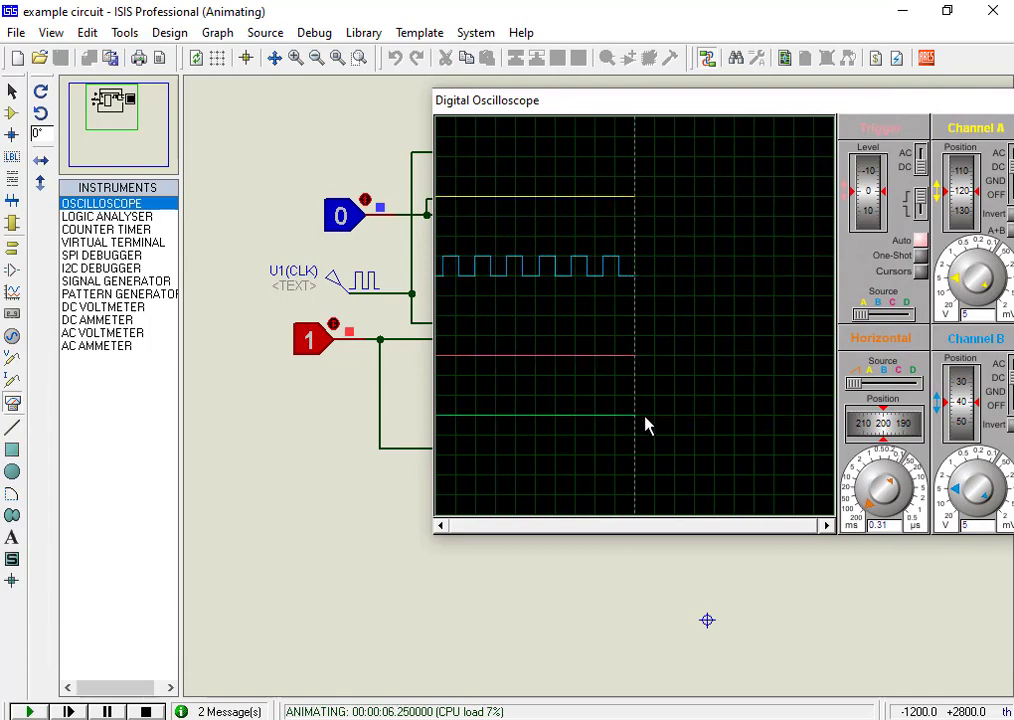
{"action": "left_click", "coordinate": [369, 194]}
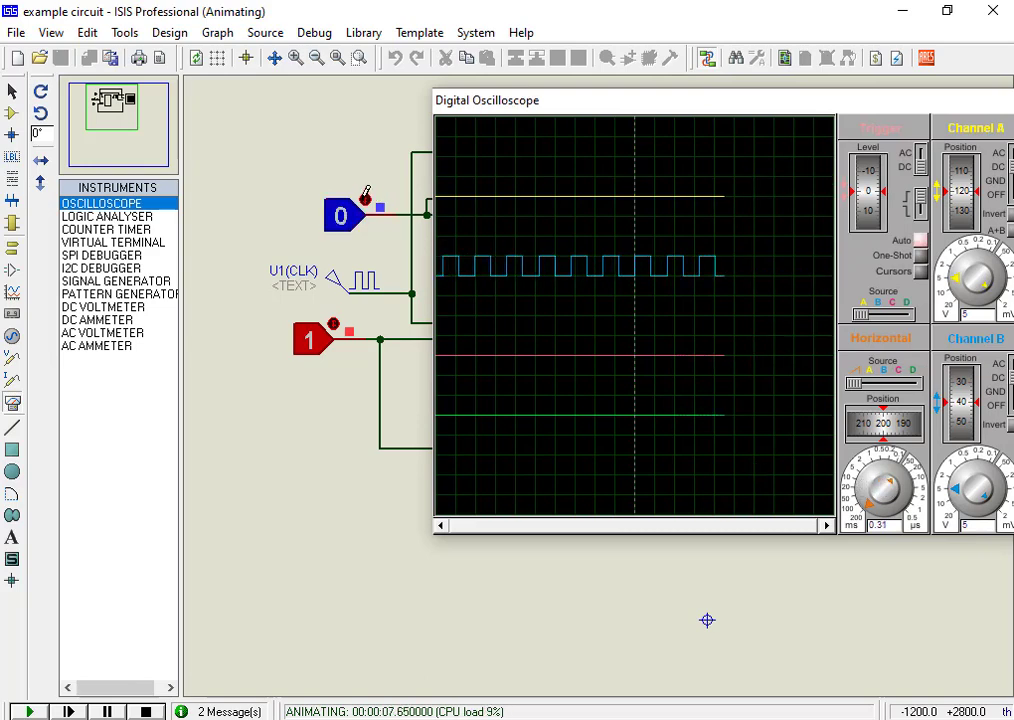
{"action": "left_click", "coordinate": [369, 193]}
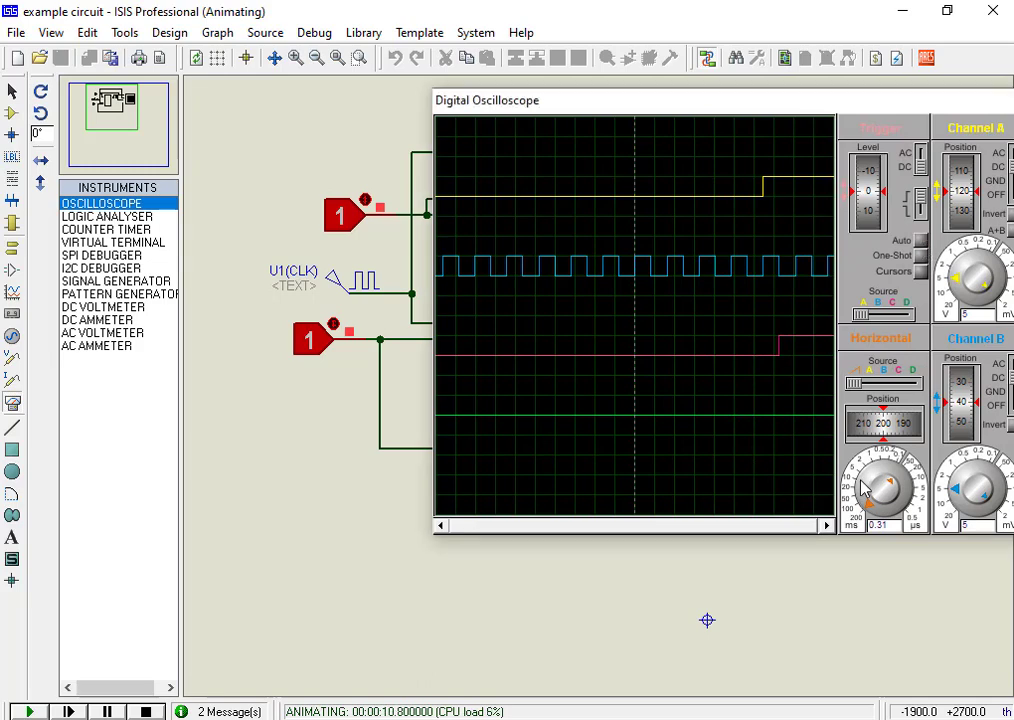
{"action": "mouse_move", "coordinate": [866, 487]}
{"action": "left_mouse_down"}
{"action": "mouse_move", "coordinate": [902, 520]}
{"action": "mouse_move", "coordinate": [878, 503]}
{"action": "left_mouse_up"}
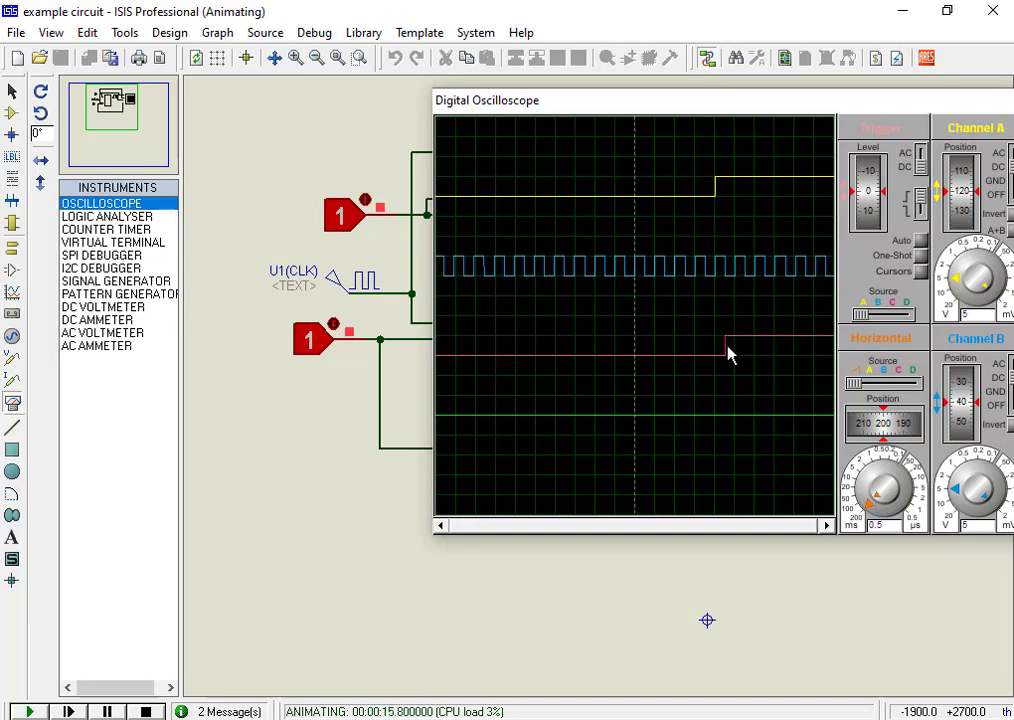
{"action": "left_click", "coordinate": [145, 711]}
- Set POL and D0 to 0, run the simulation briefly with the scope moved aside, then stop
{"action": "left_click", "coordinate": [334, 321]}
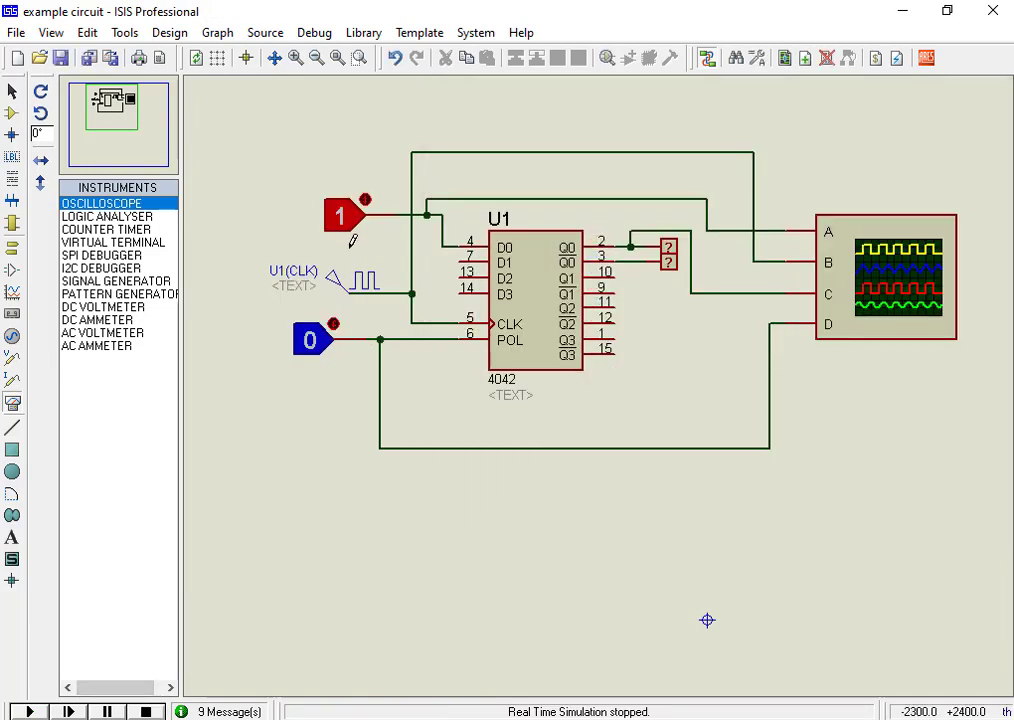
{"action": "left_click", "coordinate": [365, 200]}
{"action": "left_click", "coordinate": [30, 711]}
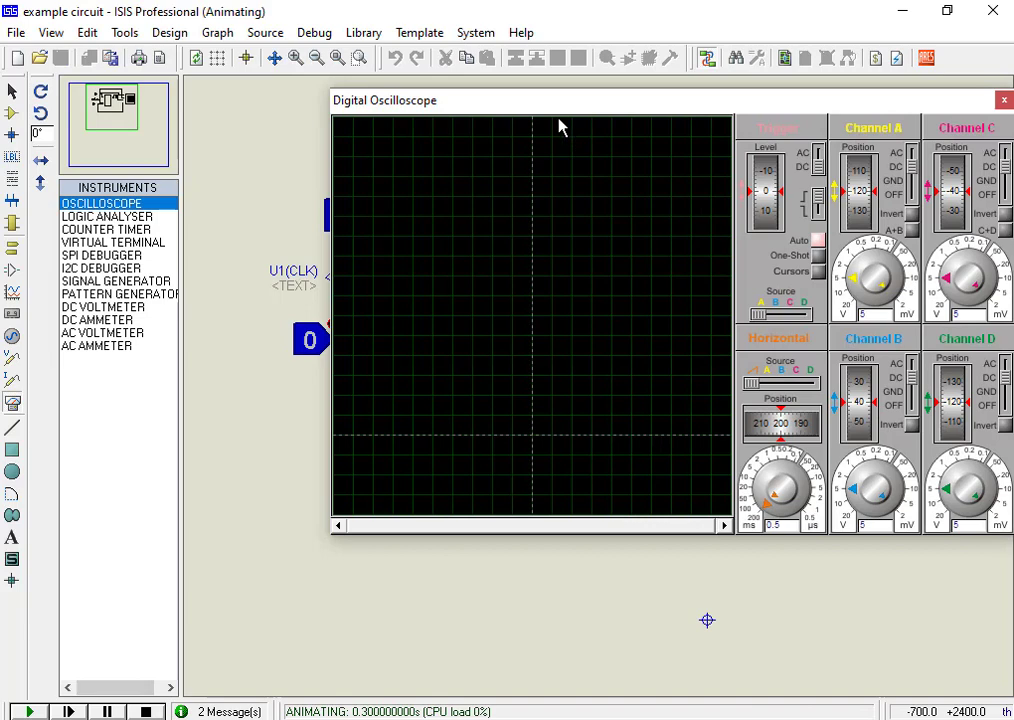
{"action": "left_click_drag", "start_coordinate": [600, 104], "coordinate": [682, 108]}
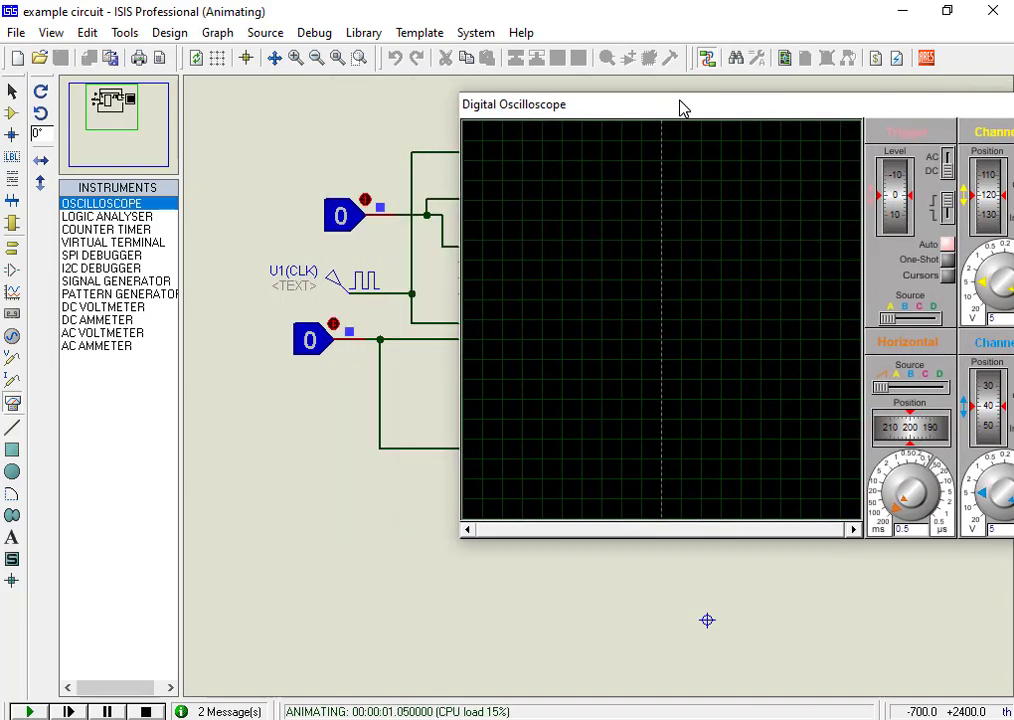
{"action": "left_click", "coordinate": [145, 711]}
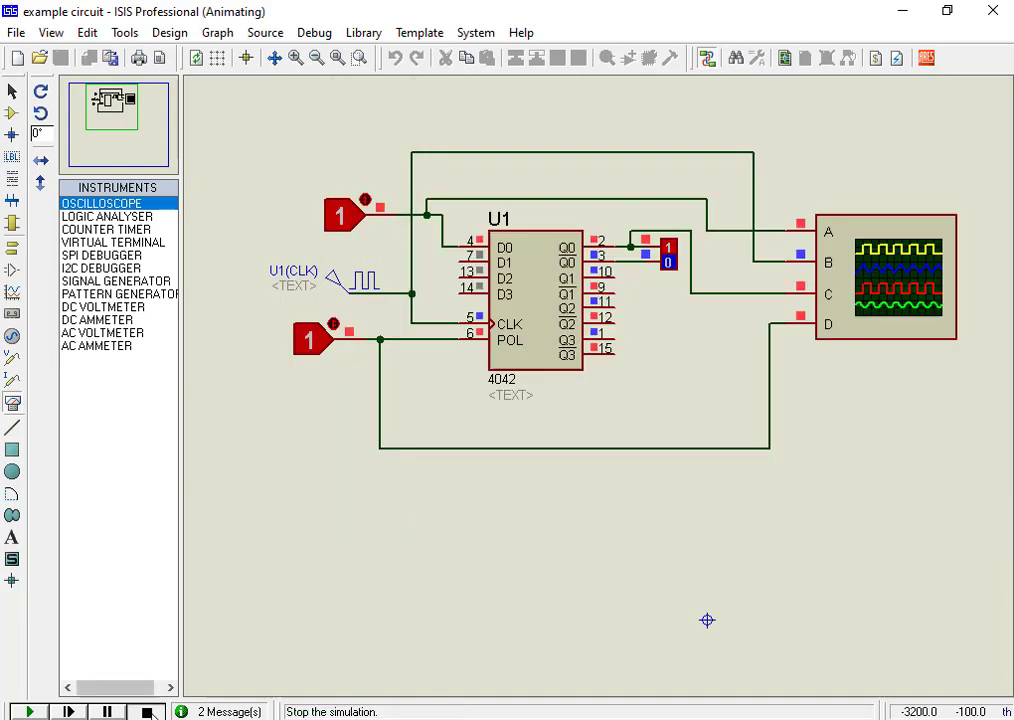
- Rerun with POL and D0 at 0, set time/div to 0.25, then switch D0 to 1
{"action": "left_click", "coordinate": [334, 320]}
{"action": "left_click", "coordinate": [366, 200]}
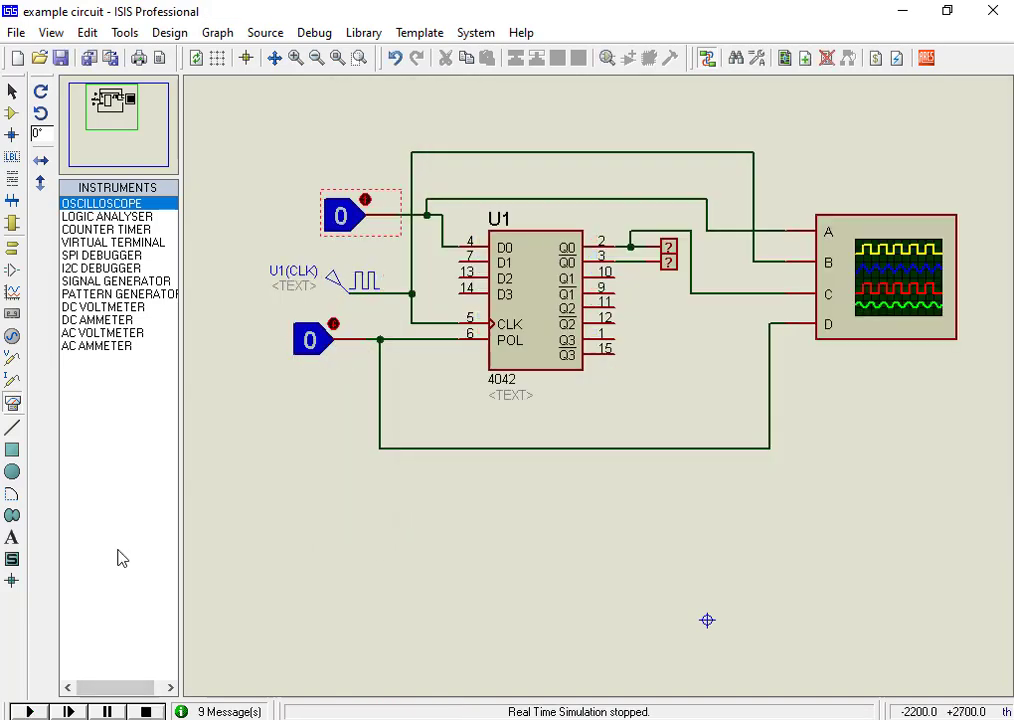
{"action": "left_click", "coordinate": [30, 711]}
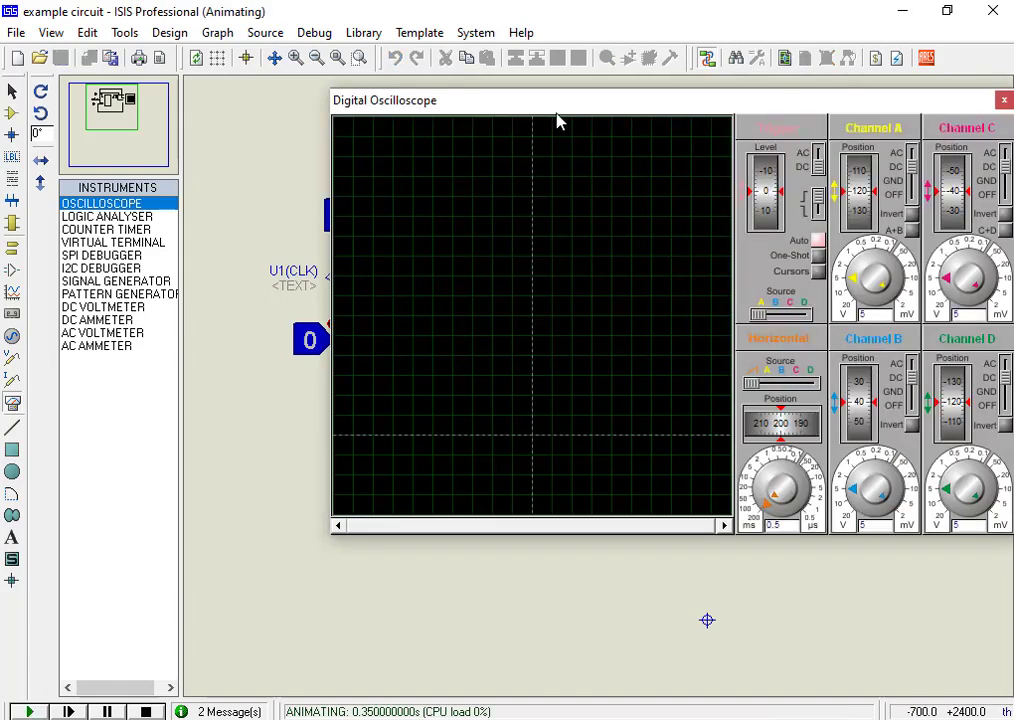
{"action": "left_click_drag", "start_coordinate": [557, 101], "coordinate": [682, 107]}
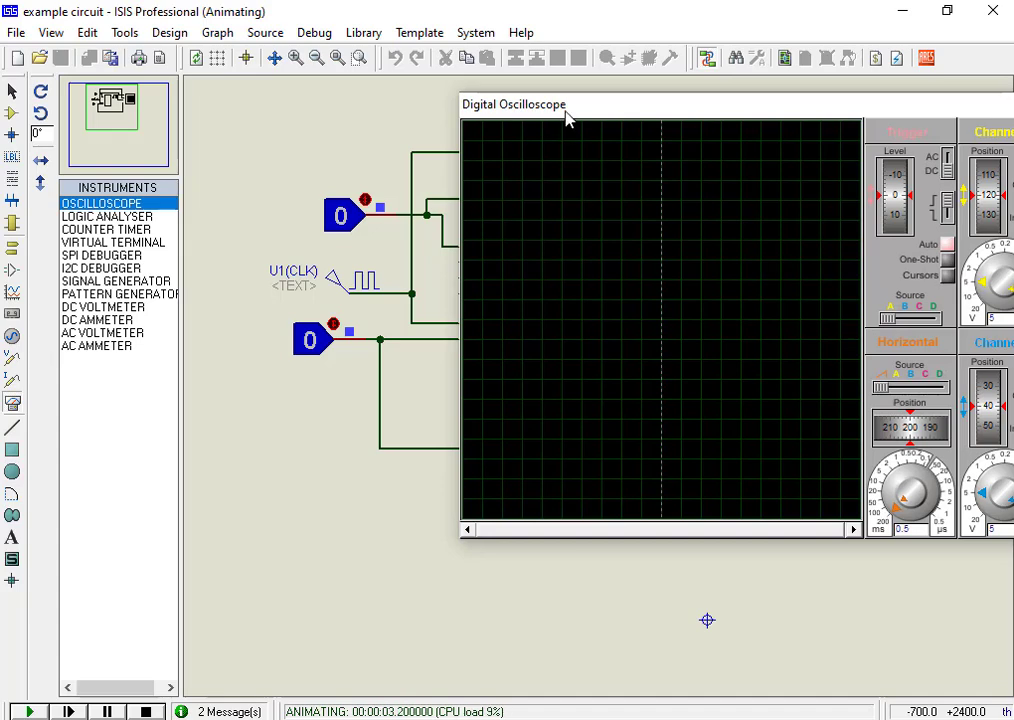
{"action": "left_click", "coordinate": [888, 511]}
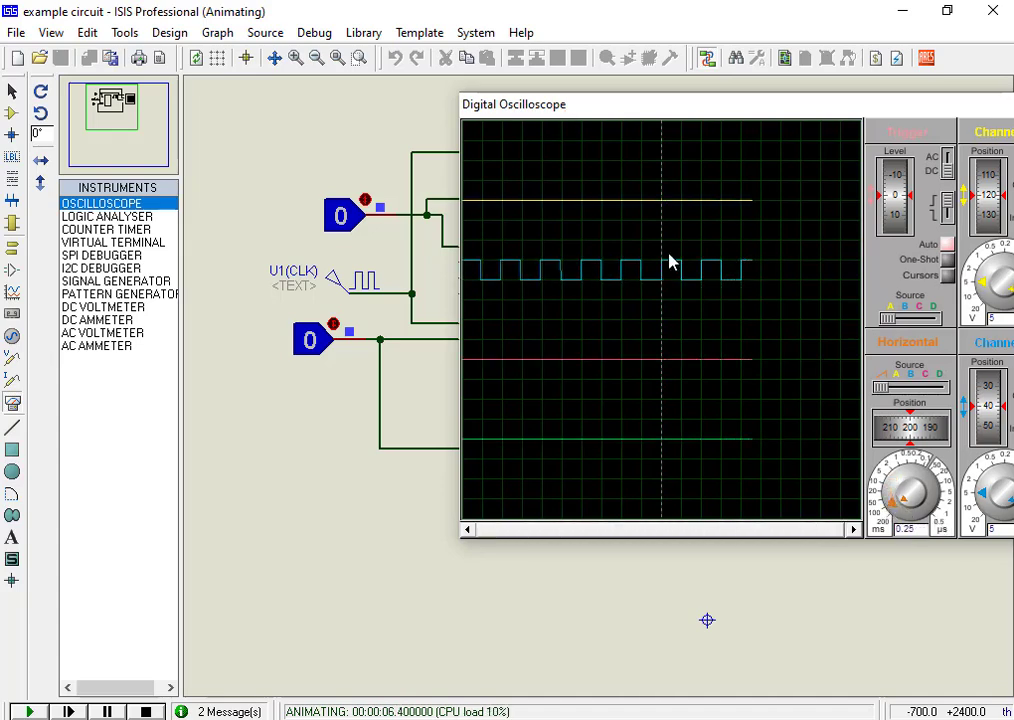
{"action": "left_click", "coordinate": [368, 196]}
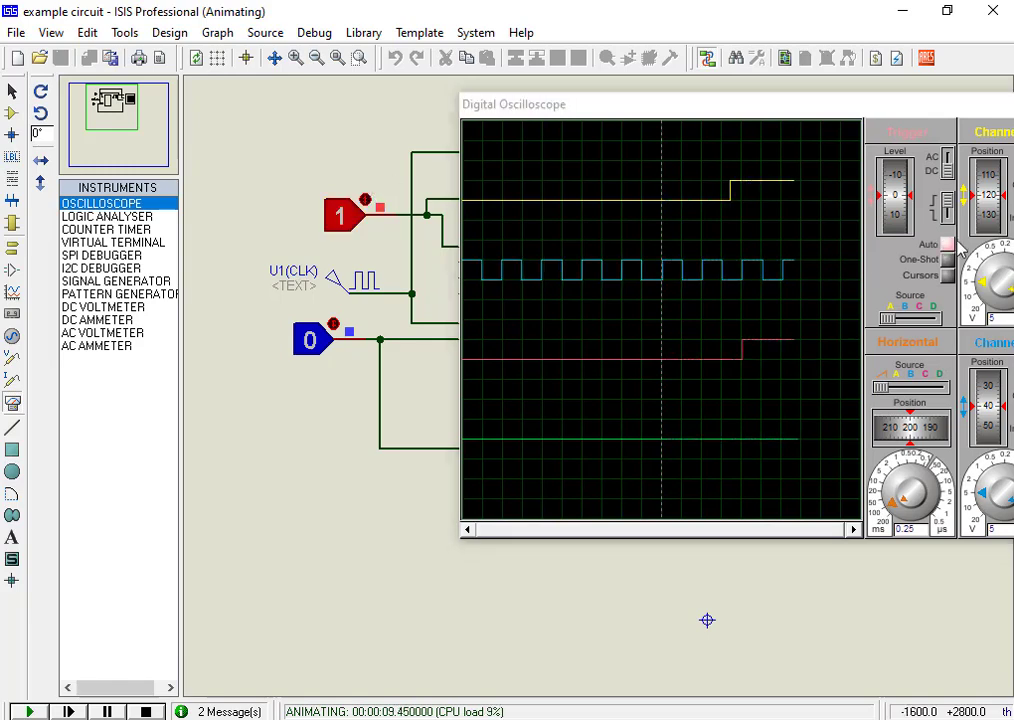